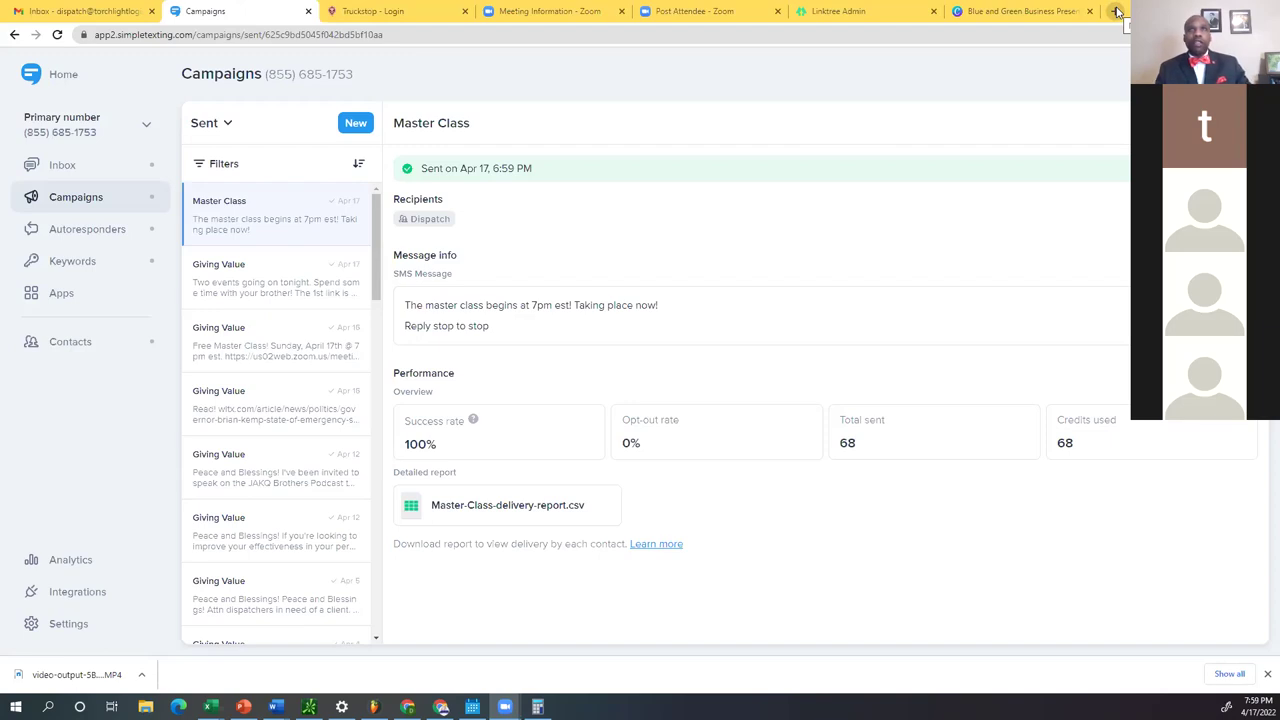
# Step: Open the DAT login page in a new browser tab and sign in with the account password
pyautogui.click(1117, 11)
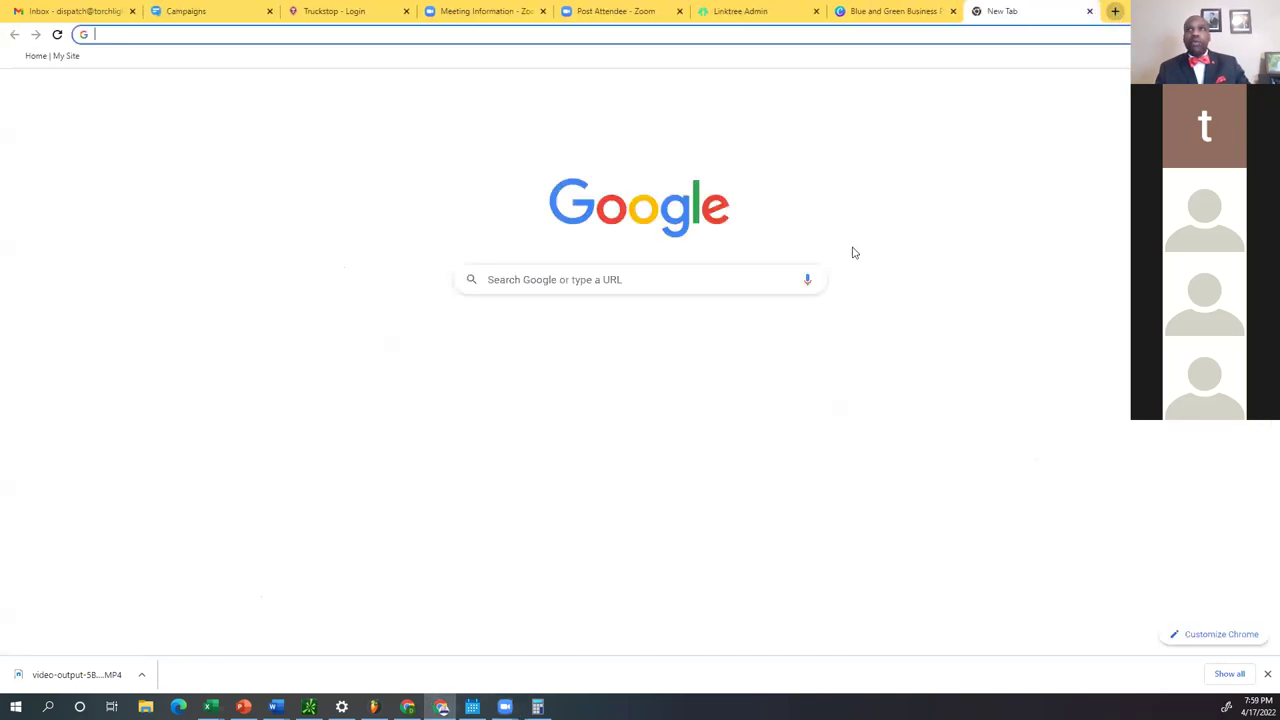
pyautogui.click(573, 409)
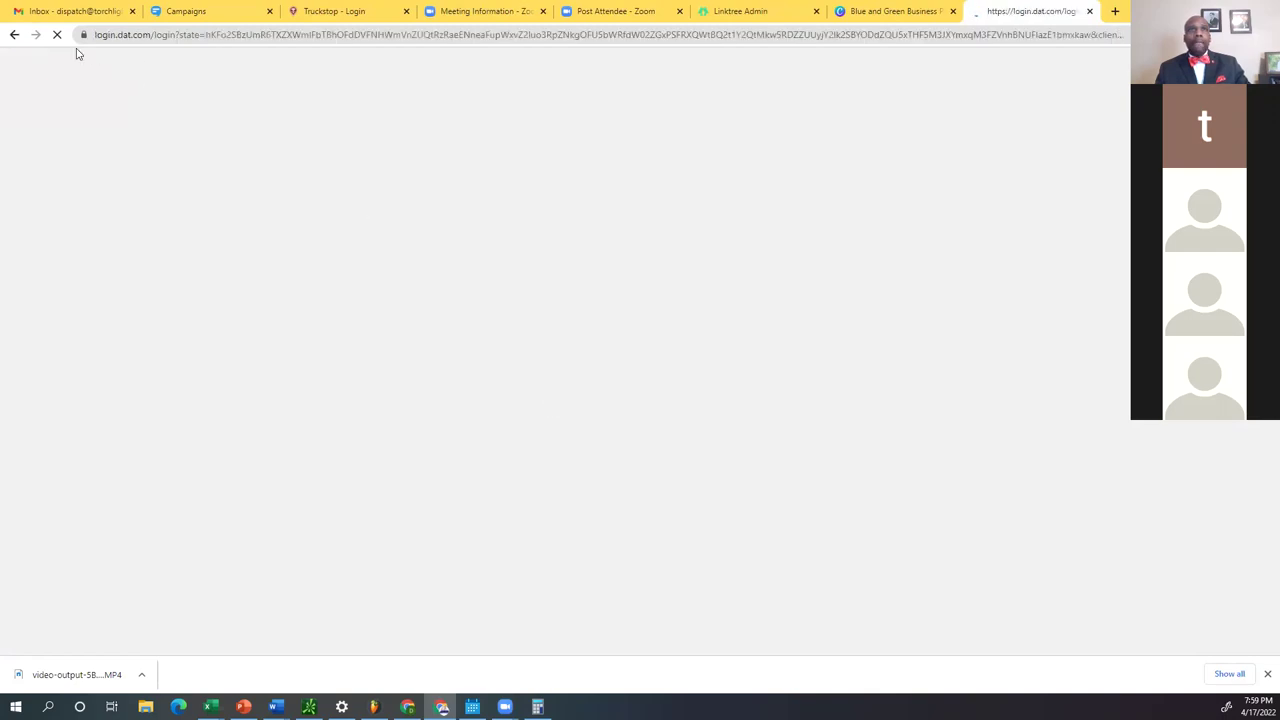
pyautogui.write('***')
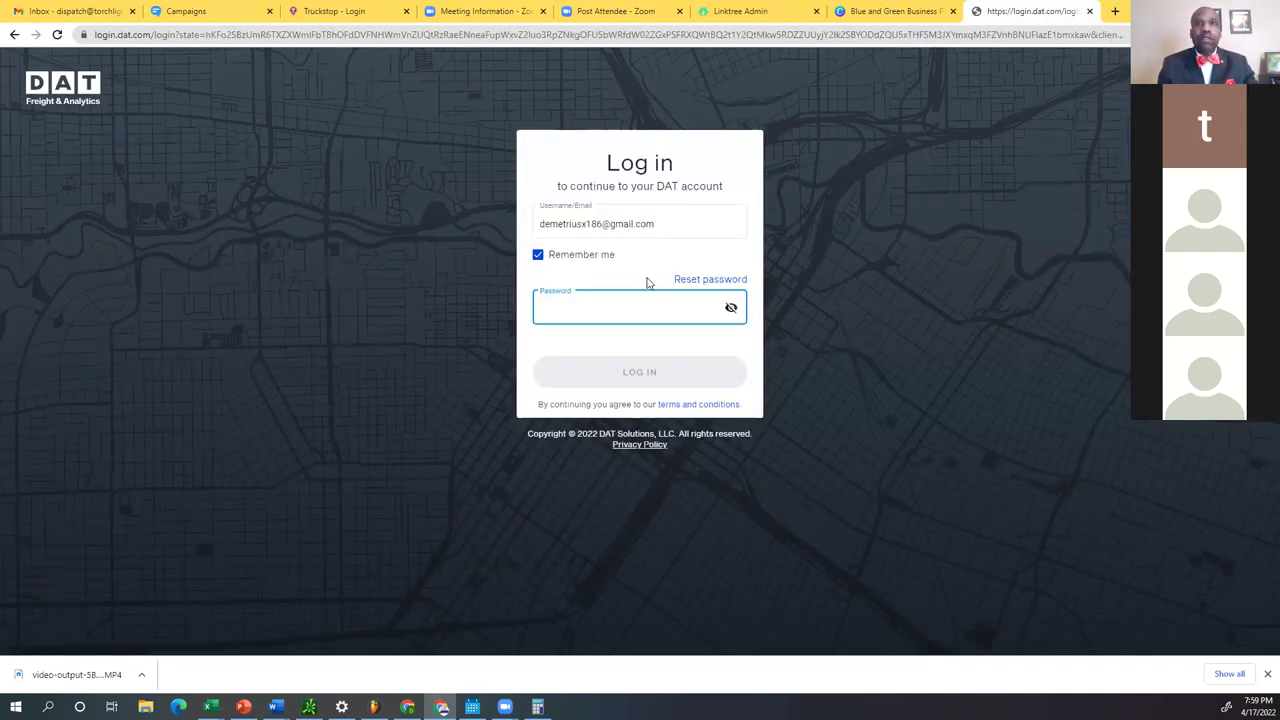
pyautogui.write('*********')
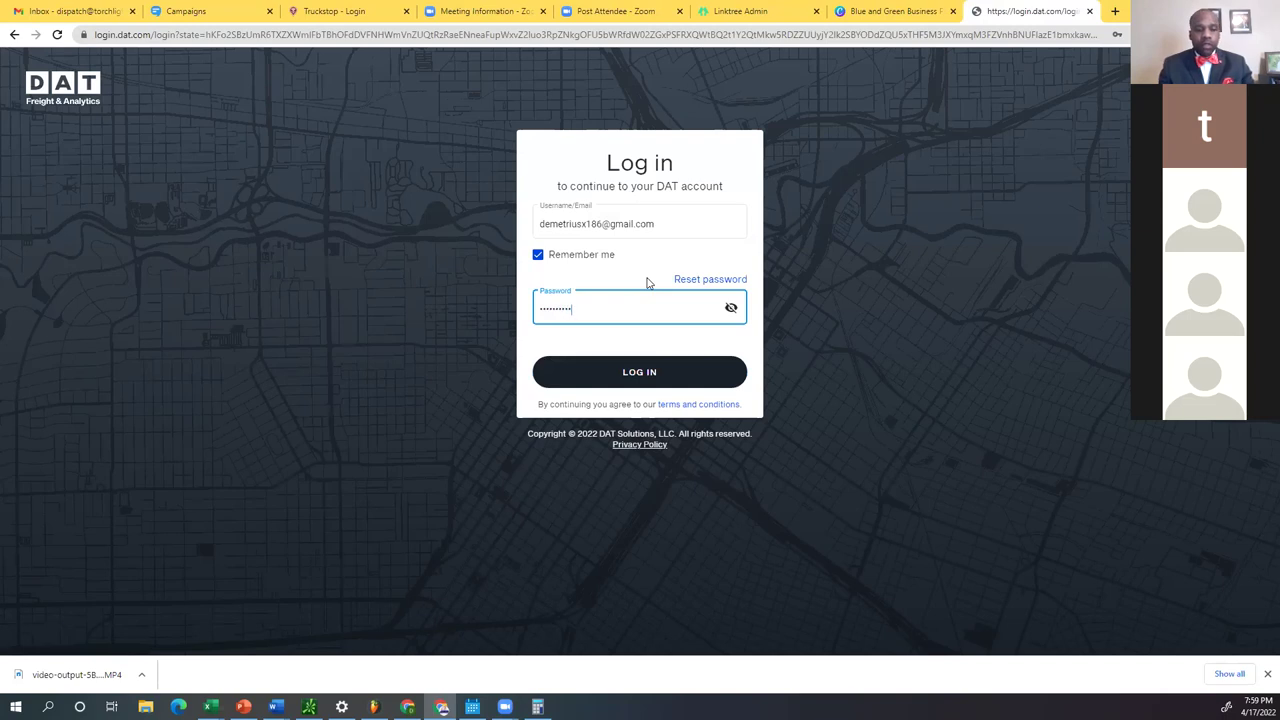
pyautogui.press('Return')
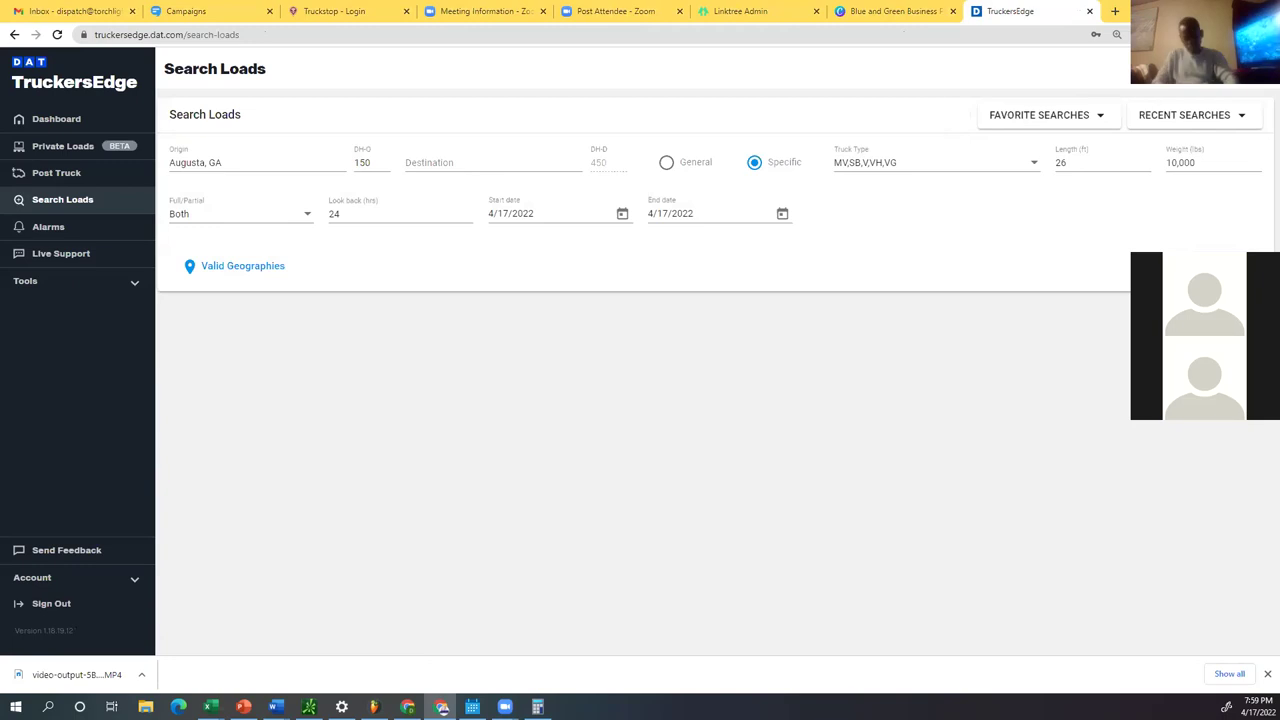
# Step: Open the DAT Directory from the TruckersEdge tools and switch to the new directory search
pyautogui.hotkey('alt', 'Tab')
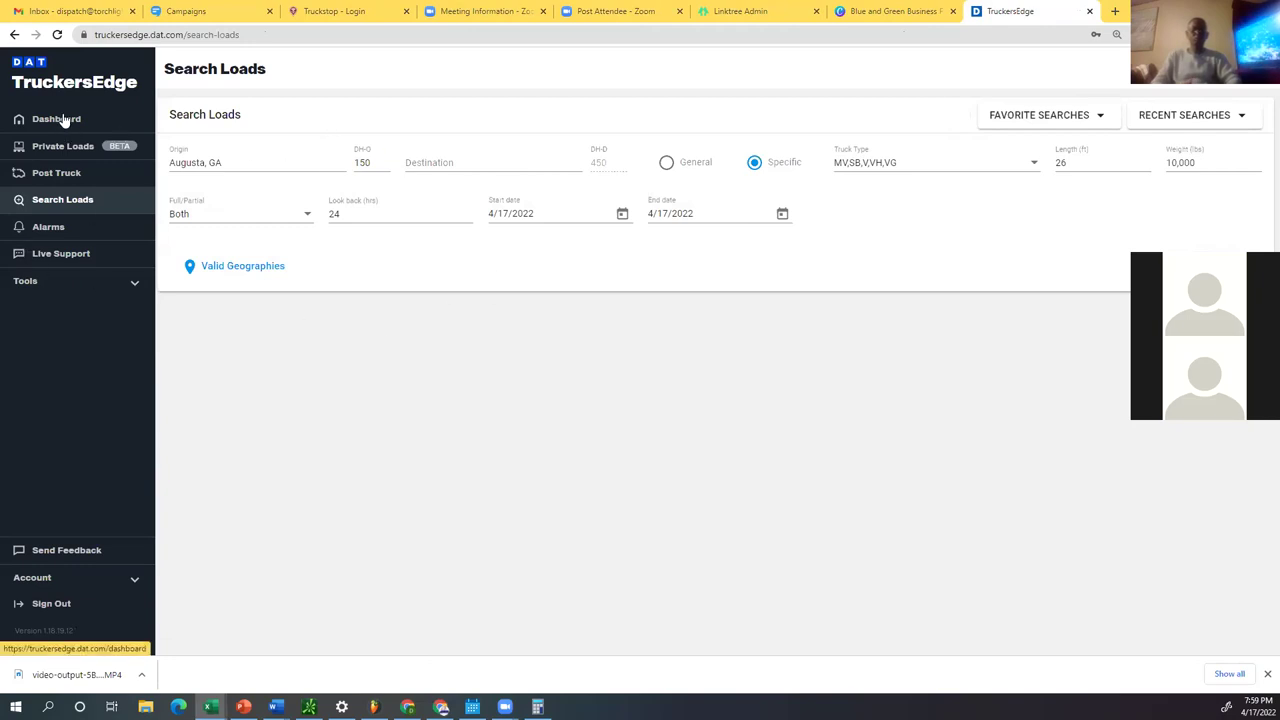
pyautogui.click(52, 284)
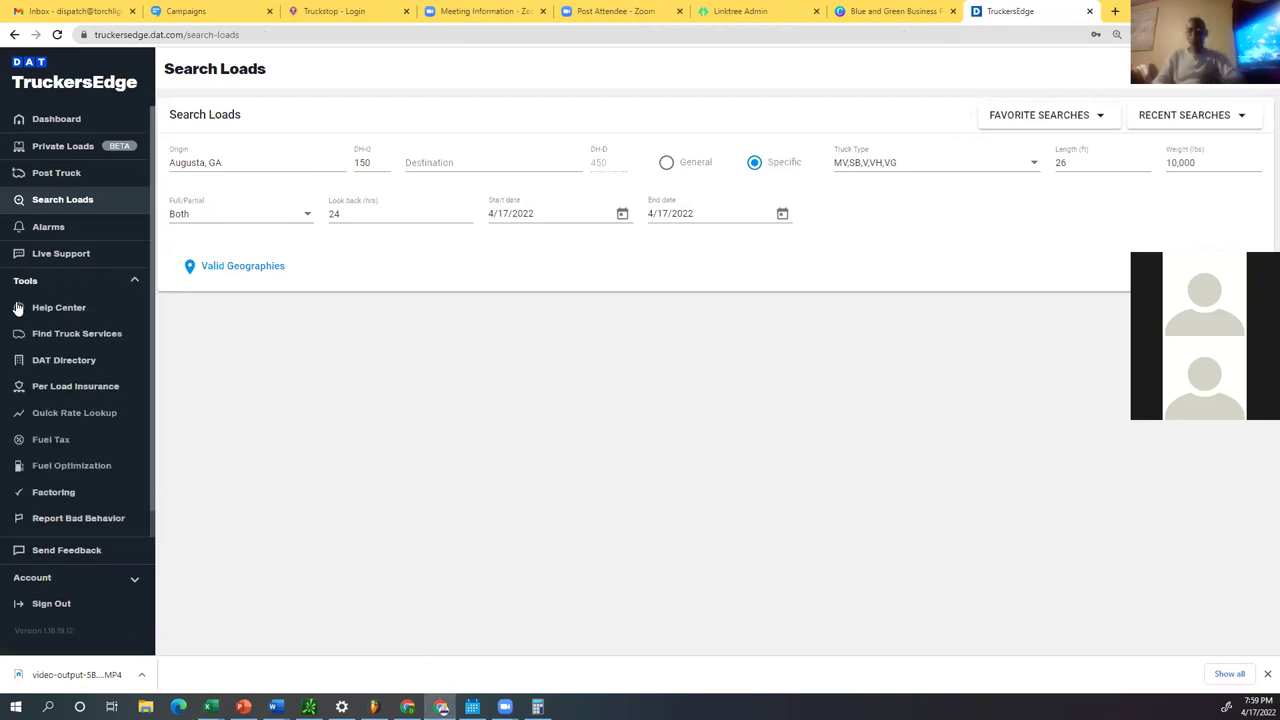
pyautogui.scroll(-1, 68, 360)
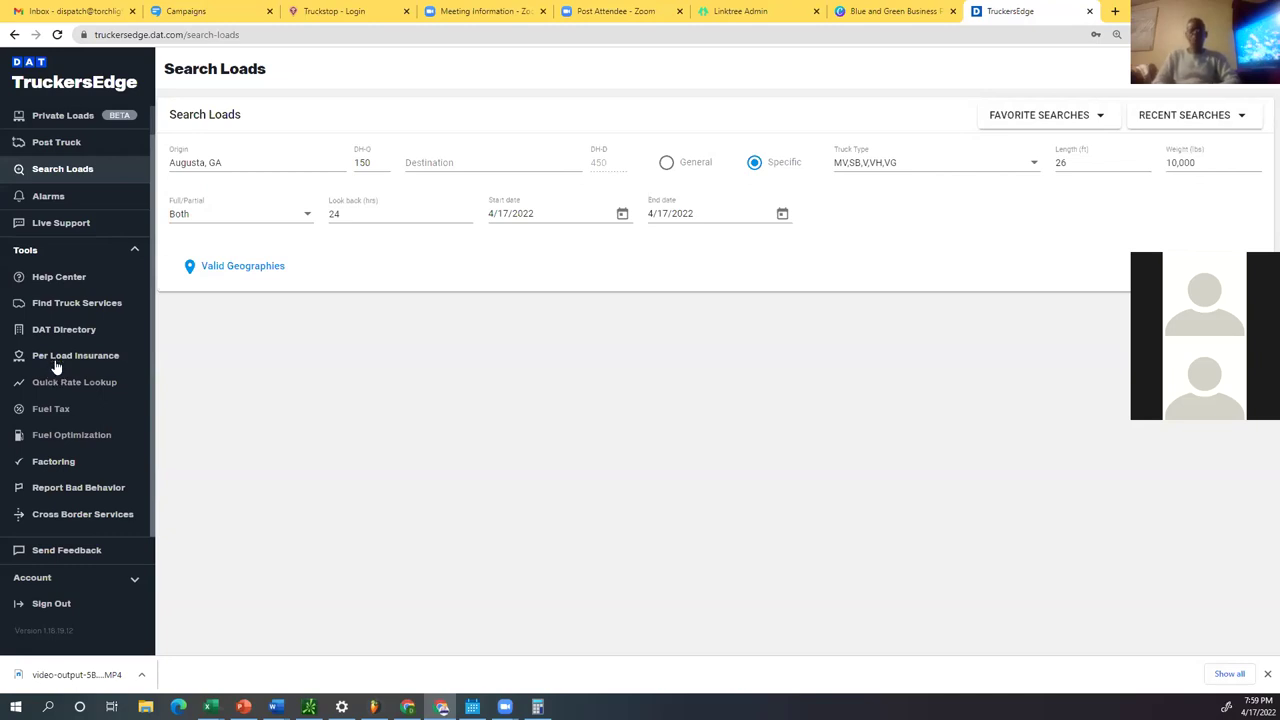
pyautogui.scroll(1, 70, 380)
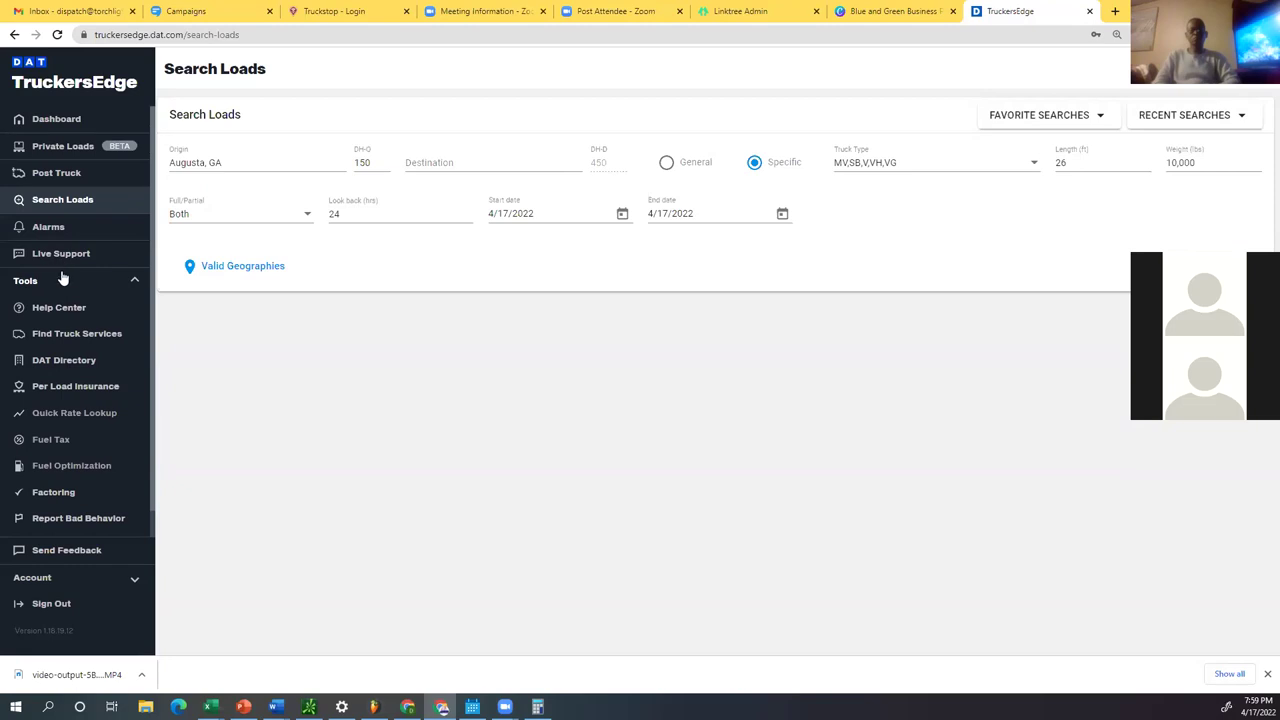
pyautogui.click(66, 358)
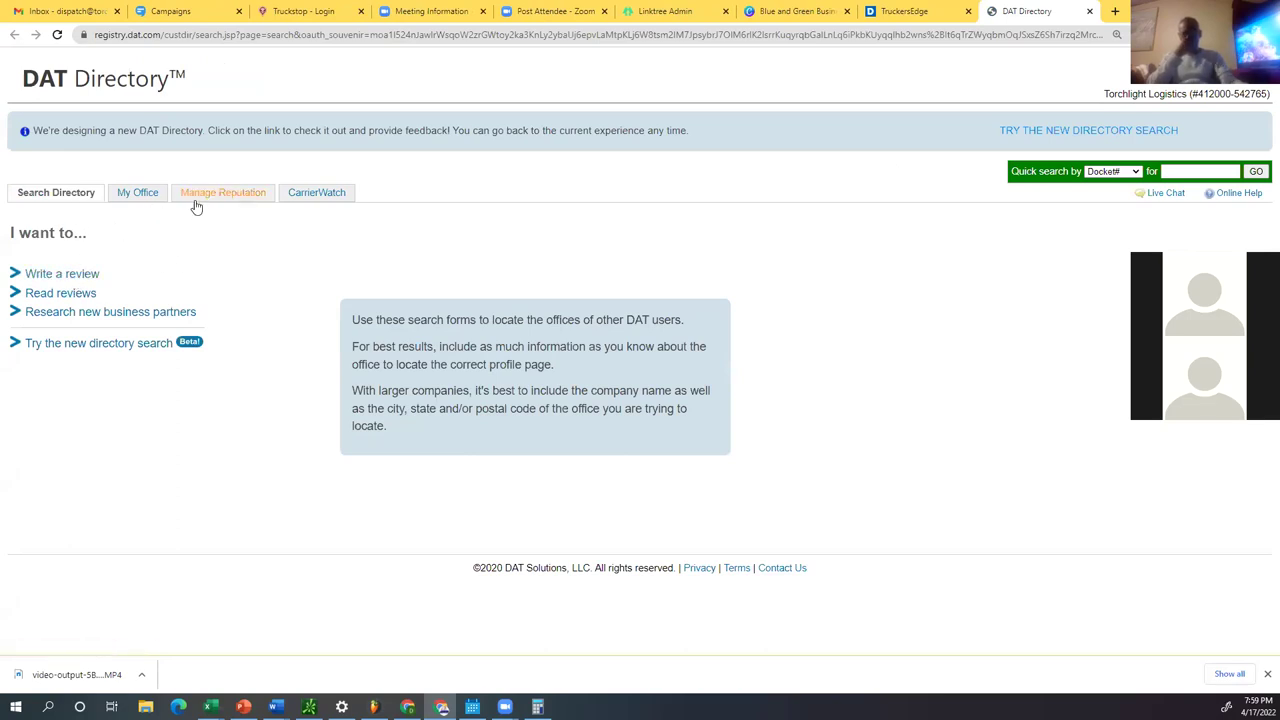
pyautogui.click(115, 345)
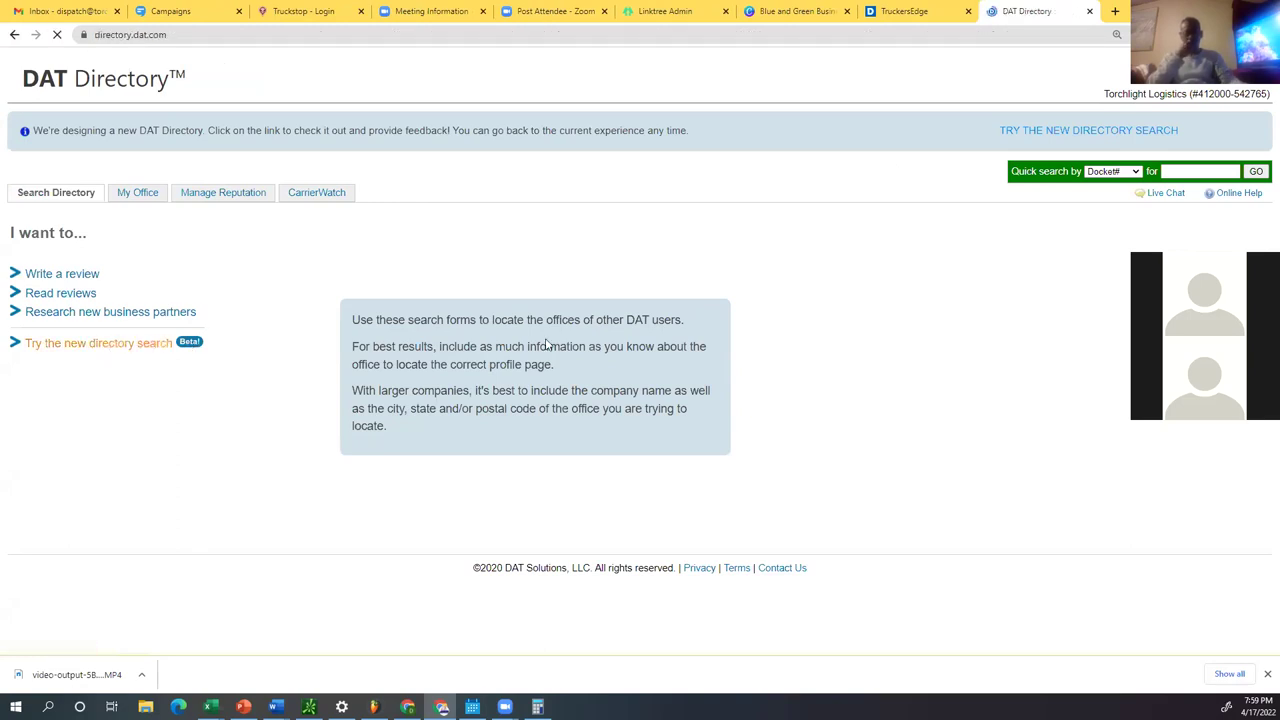
# Step: Limit the directory search to Carriers, expand the advanced search options and look through the available filters
pyautogui.click(163, 215)
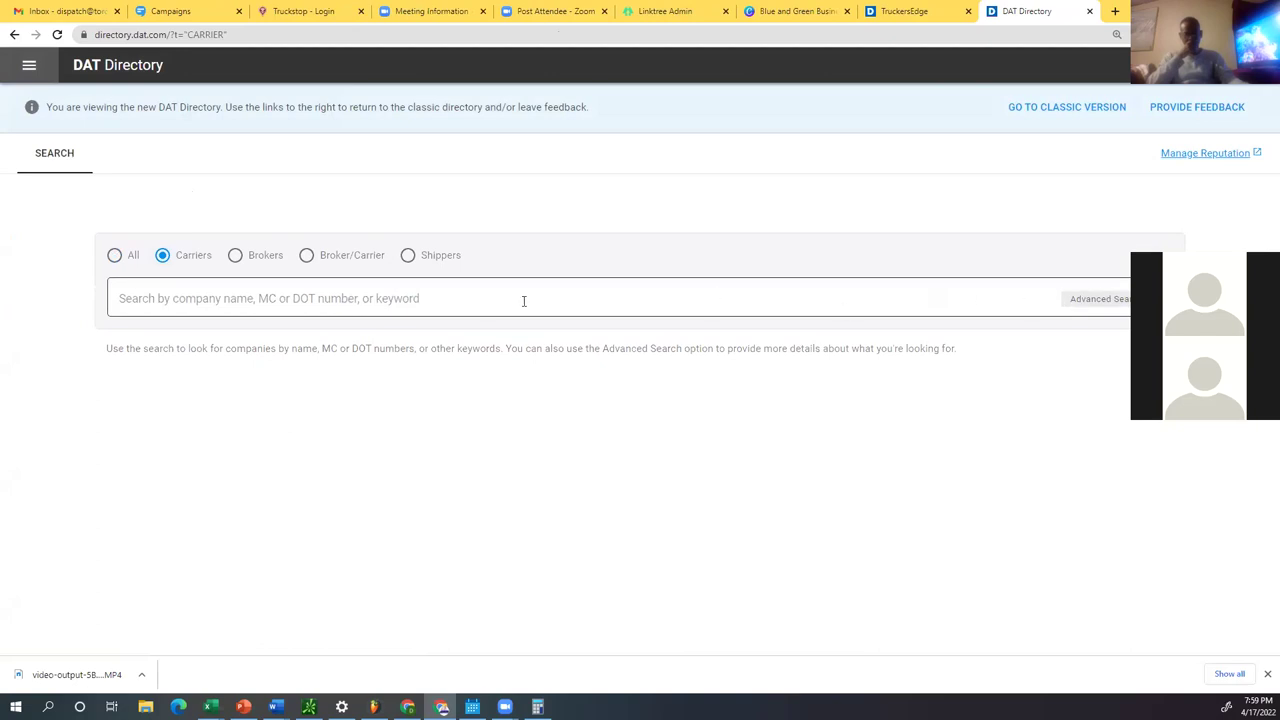
pyautogui.click(1100, 302)
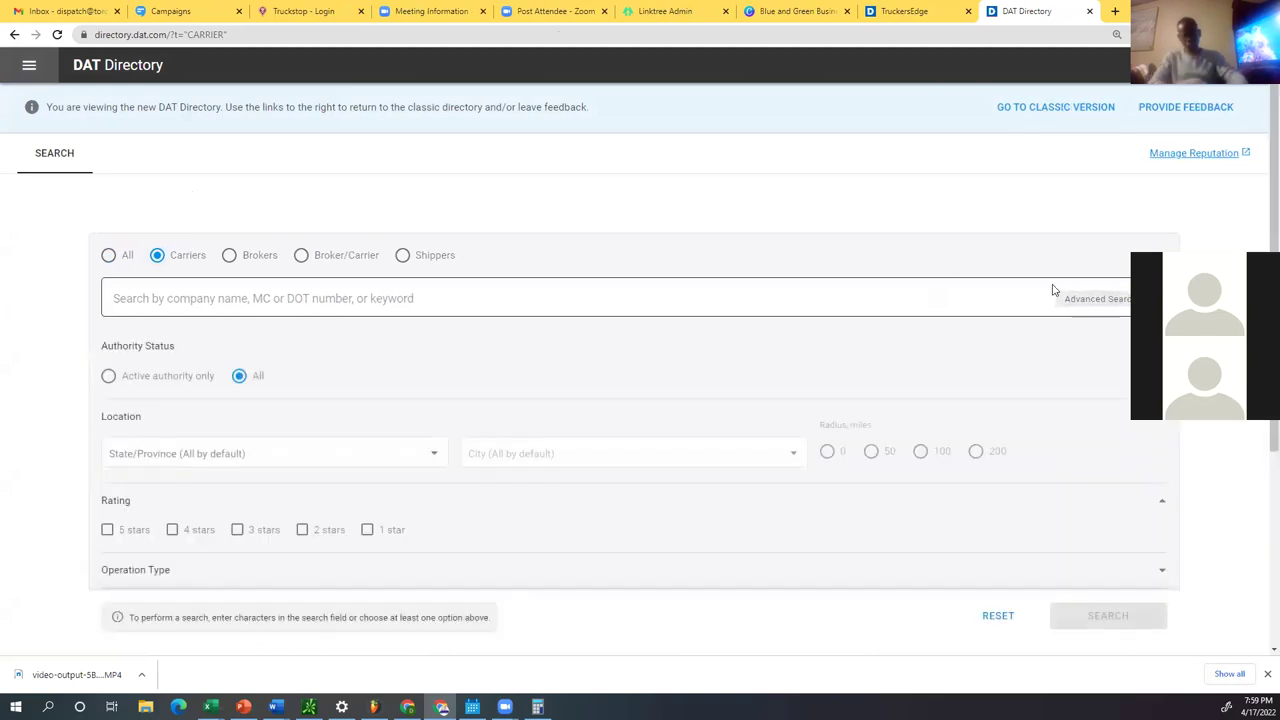
pyautogui.click(215, 298)
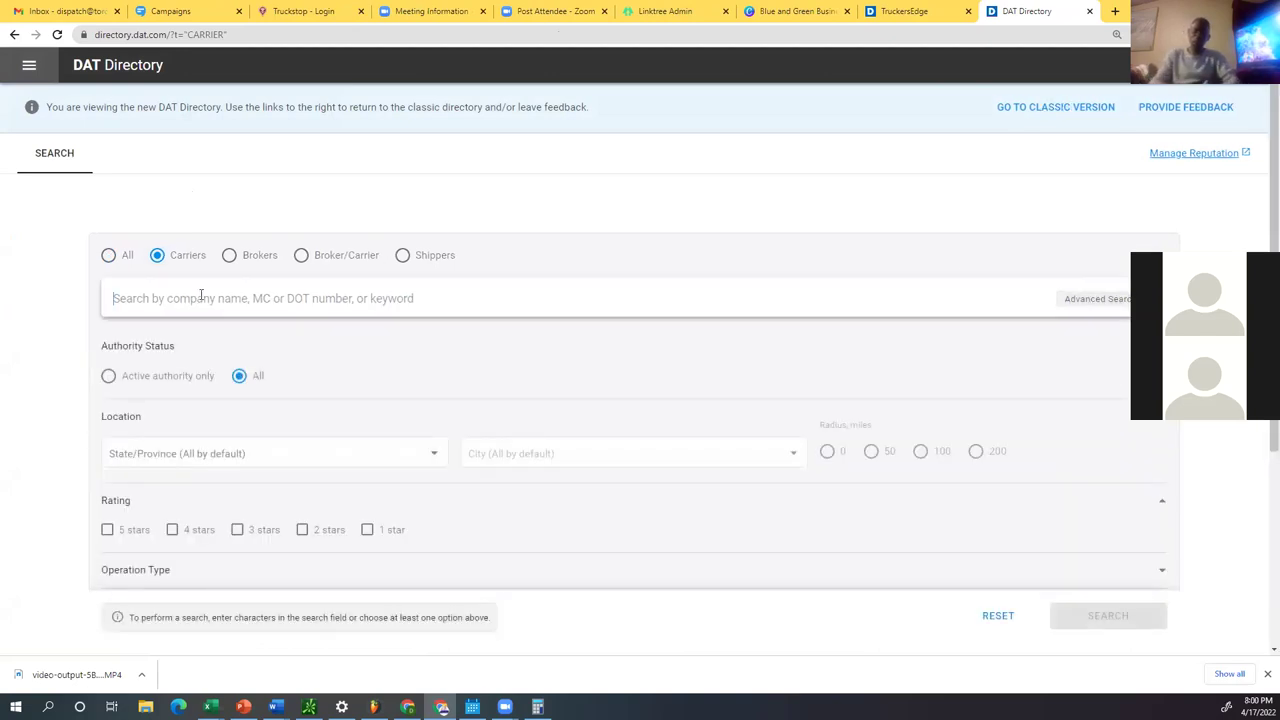
pyautogui.scroll(-1, 180, 317)
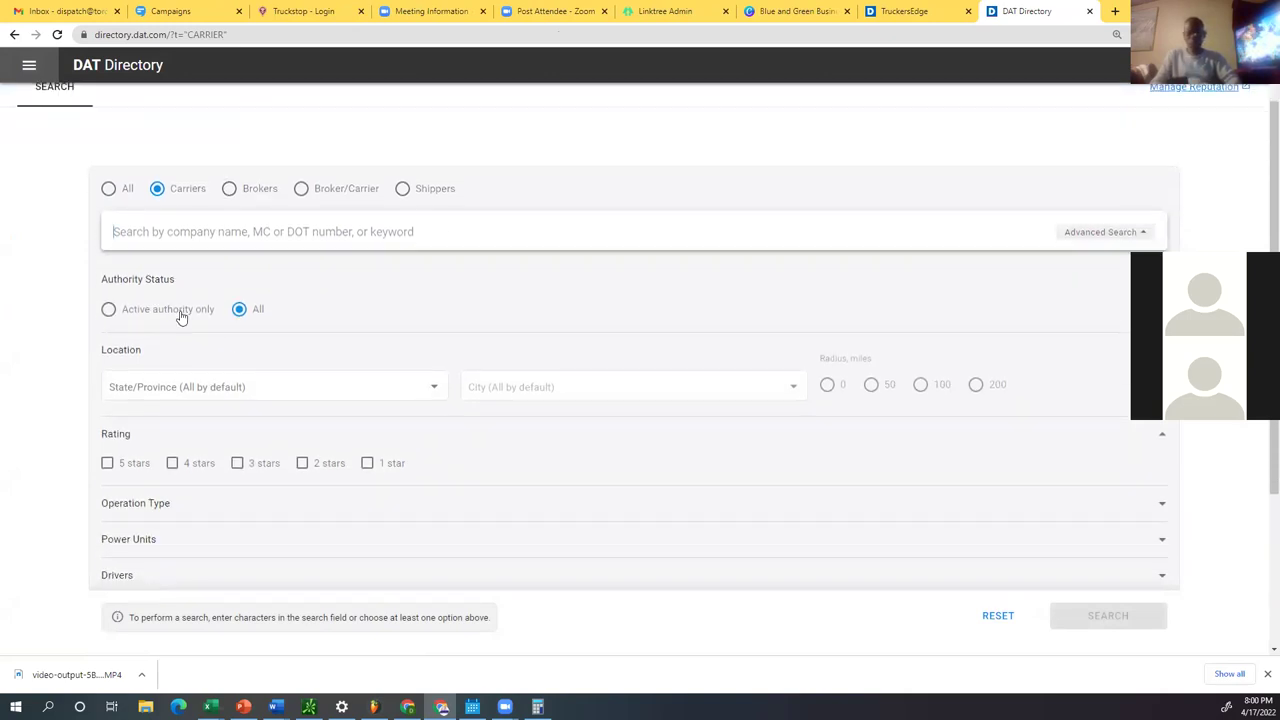
pyautogui.scroll(1, 240, 285)
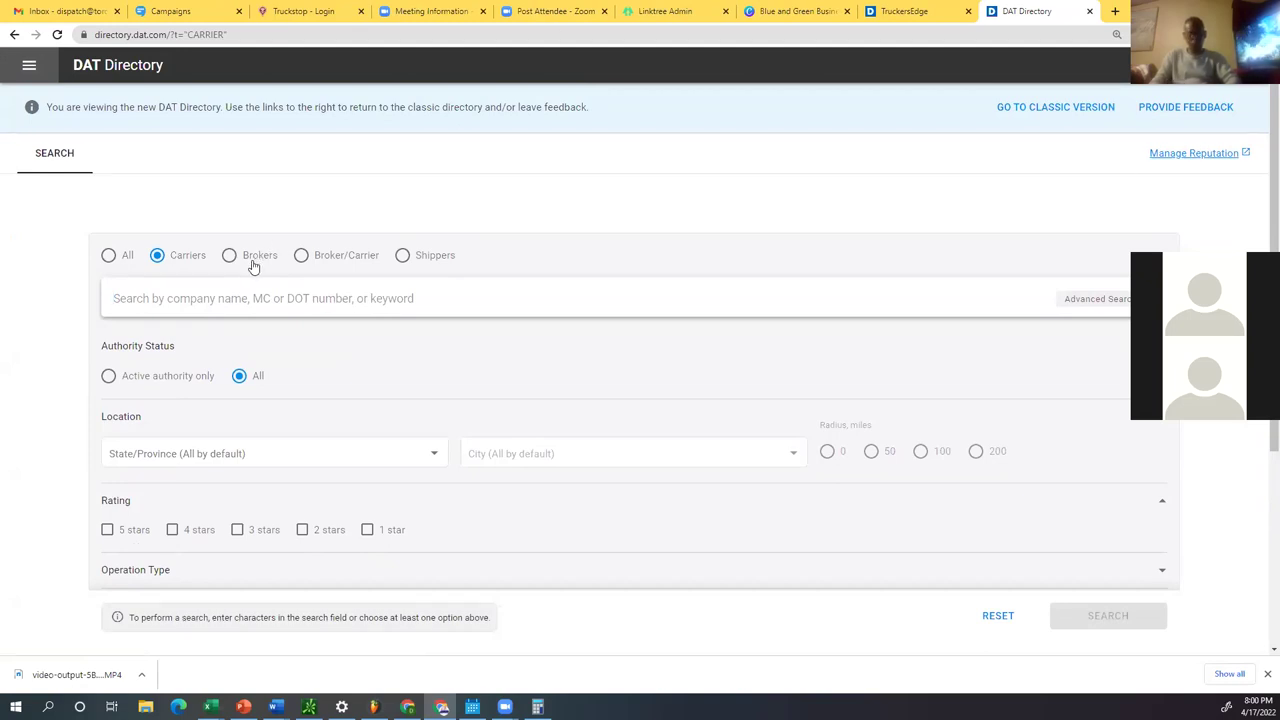
pyautogui.scroll(-2, 274, 294)
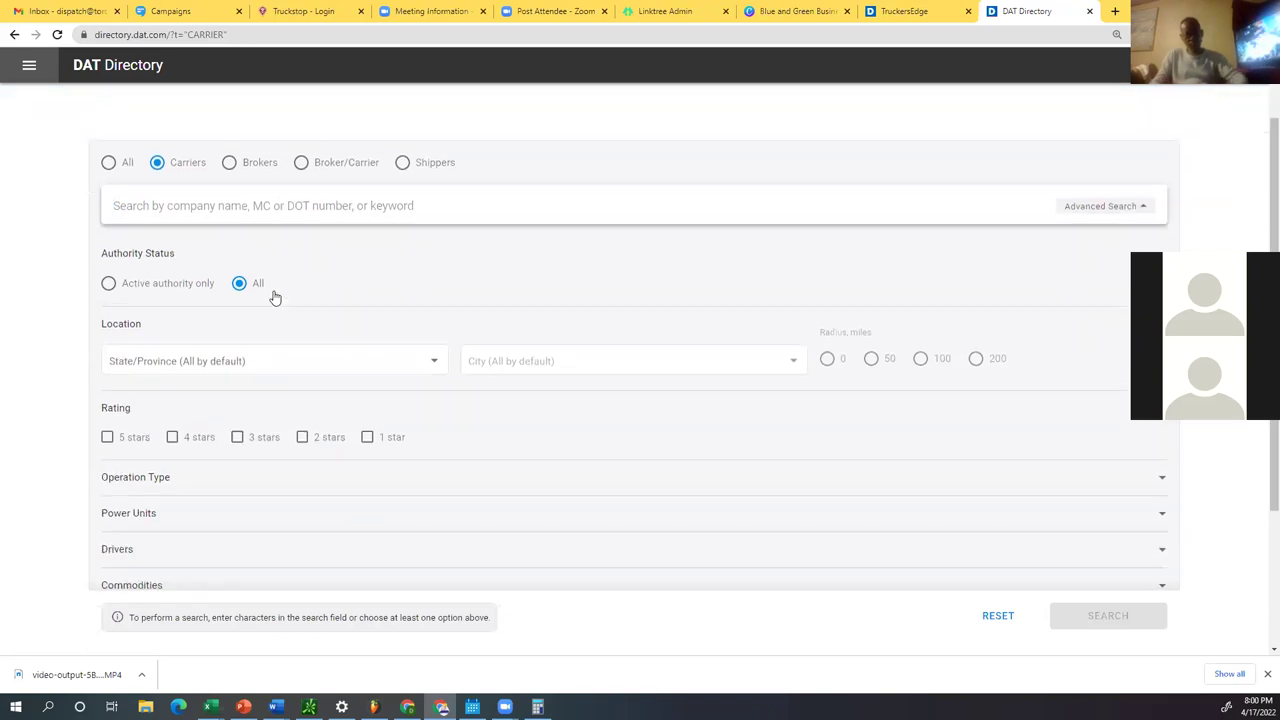
pyautogui.scroll(-1, 360, 303)
pyautogui.scroll(1, 357, 317)
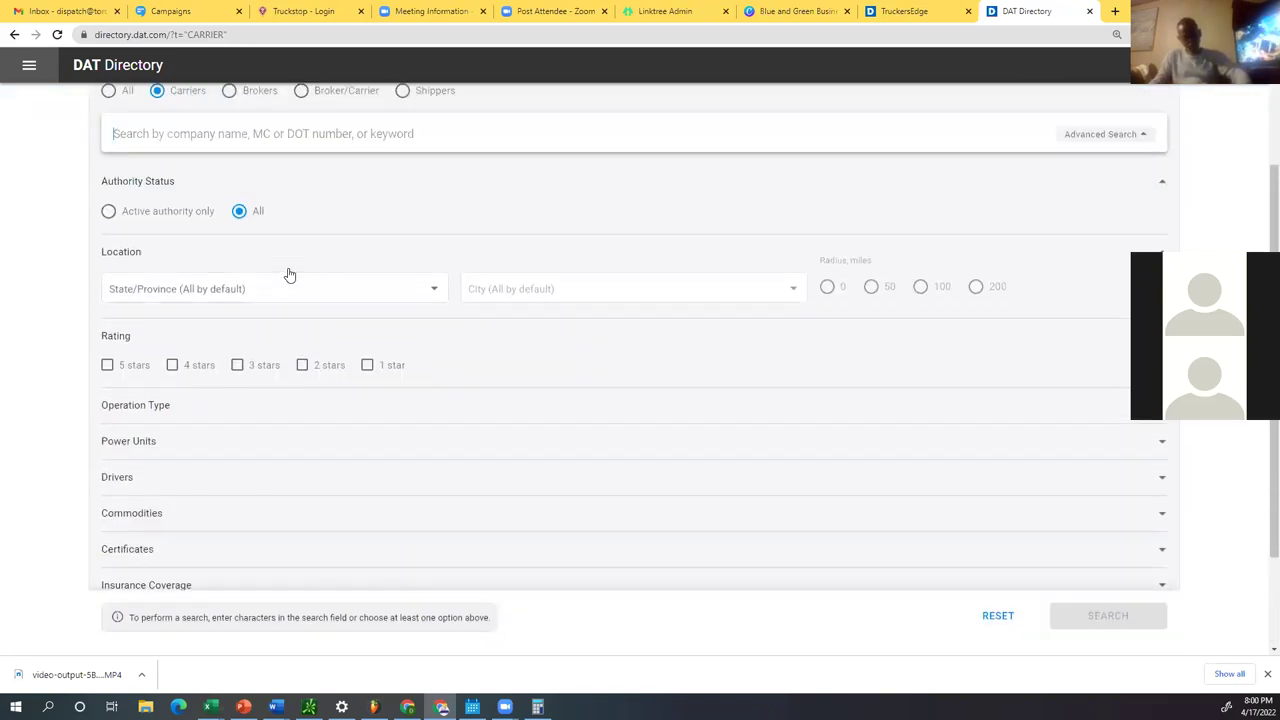
pyautogui.scroll(-1, 296, 283)
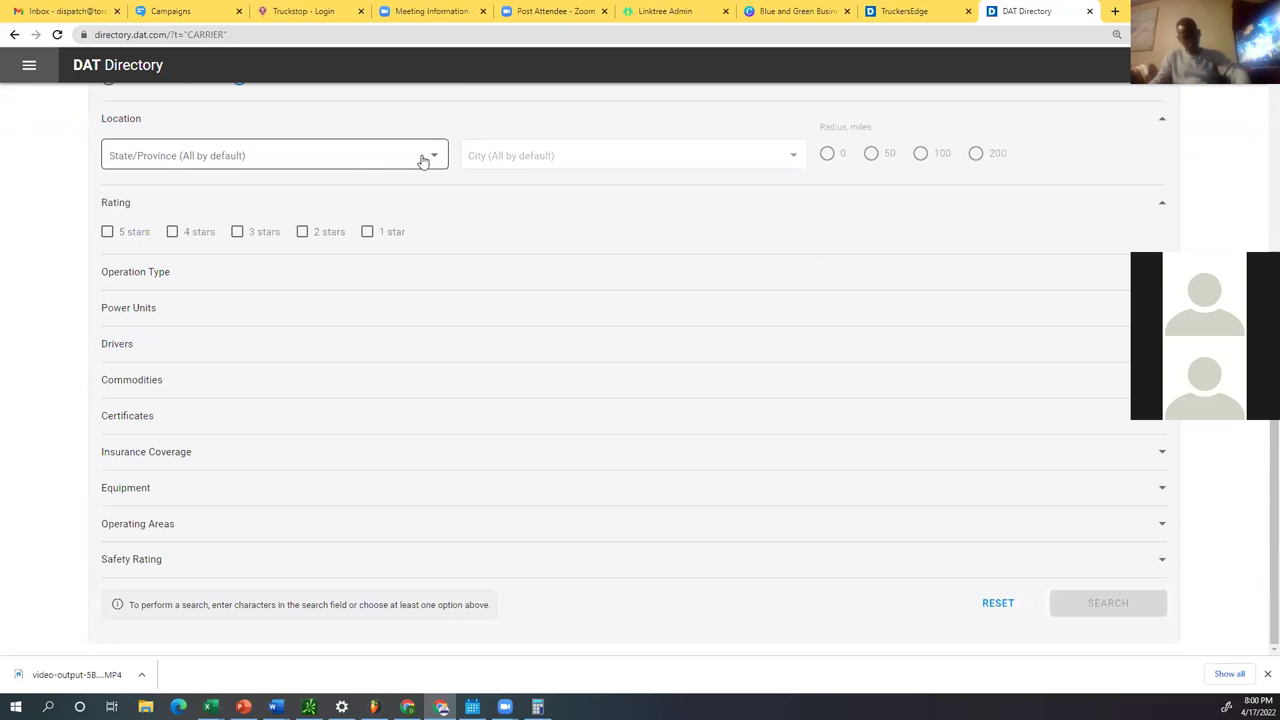
pyautogui.click(424, 156)
pyautogui.scroll(-4, 160, 250)
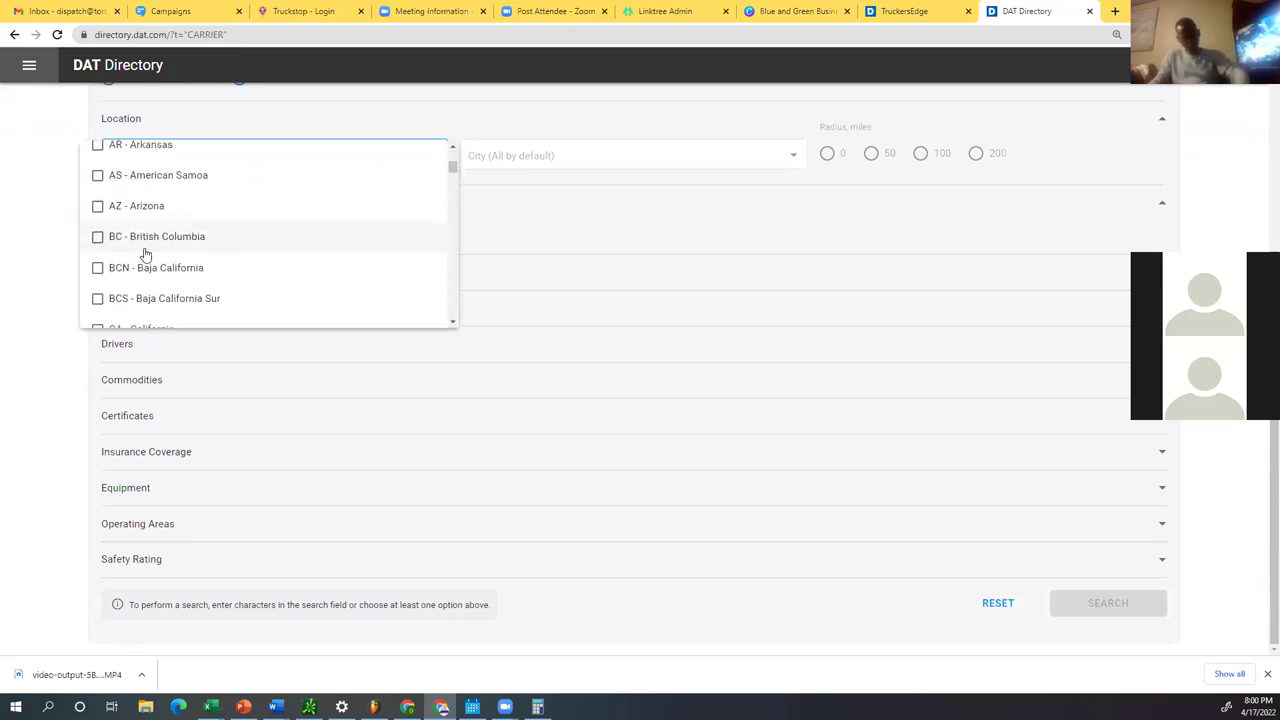
pyautogui.scroll(-3, 180, 246)
pyautogui.scroll(4, 200, 245)
pyautogui.scroll(5, 117, 236)
pyautogui.click(246, 382)
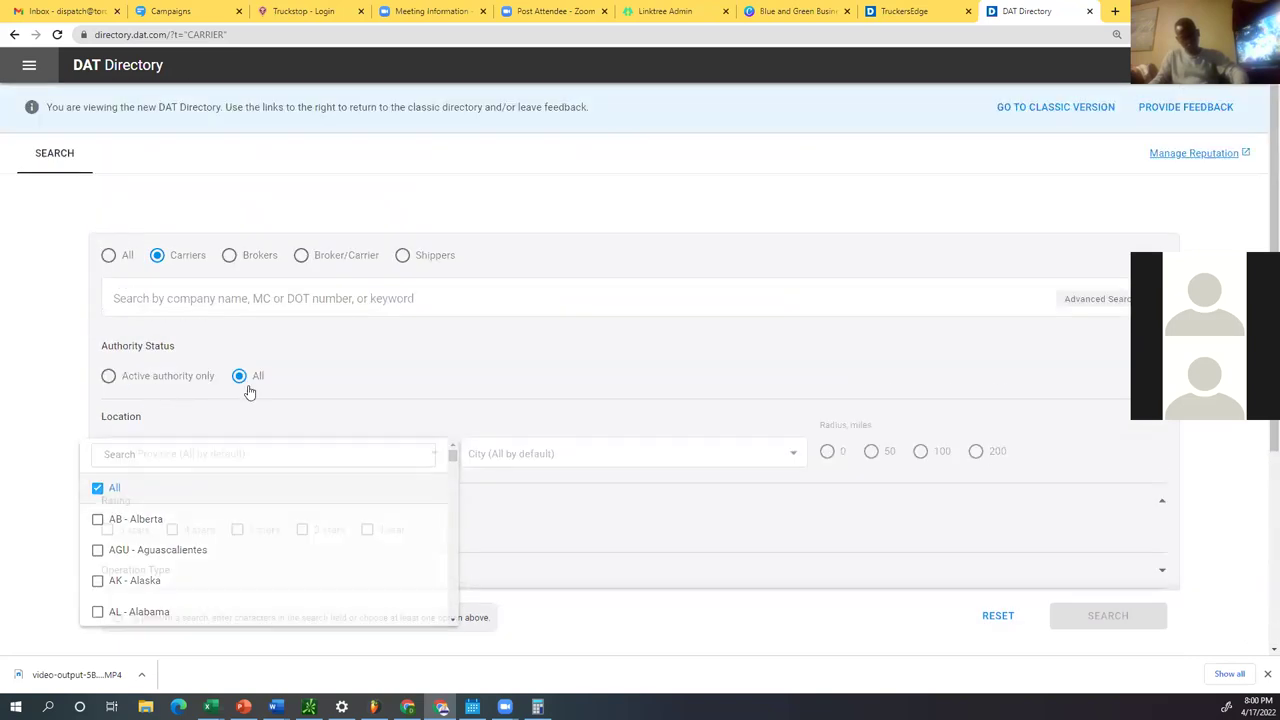
# Step: Set the carrier search's state filter to GA - Georgia
pyautogui.click(317, 451)
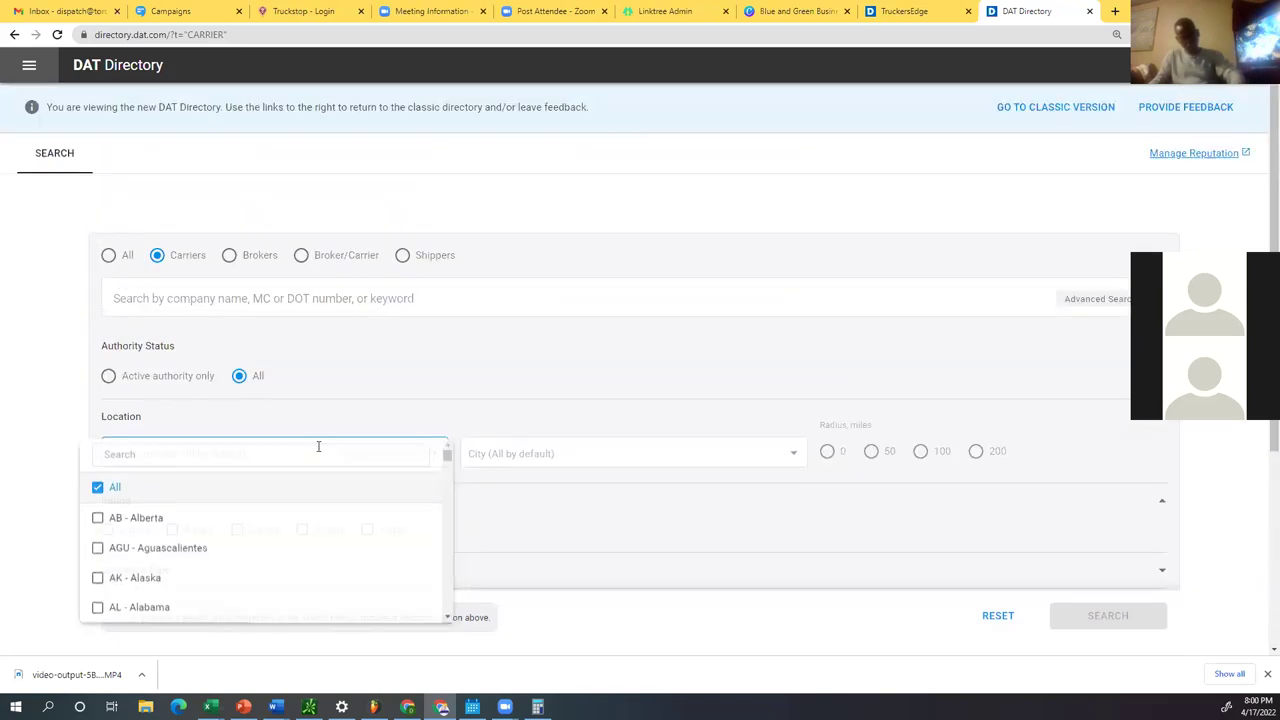
pyautogui.scroll(-3, 140, 530)
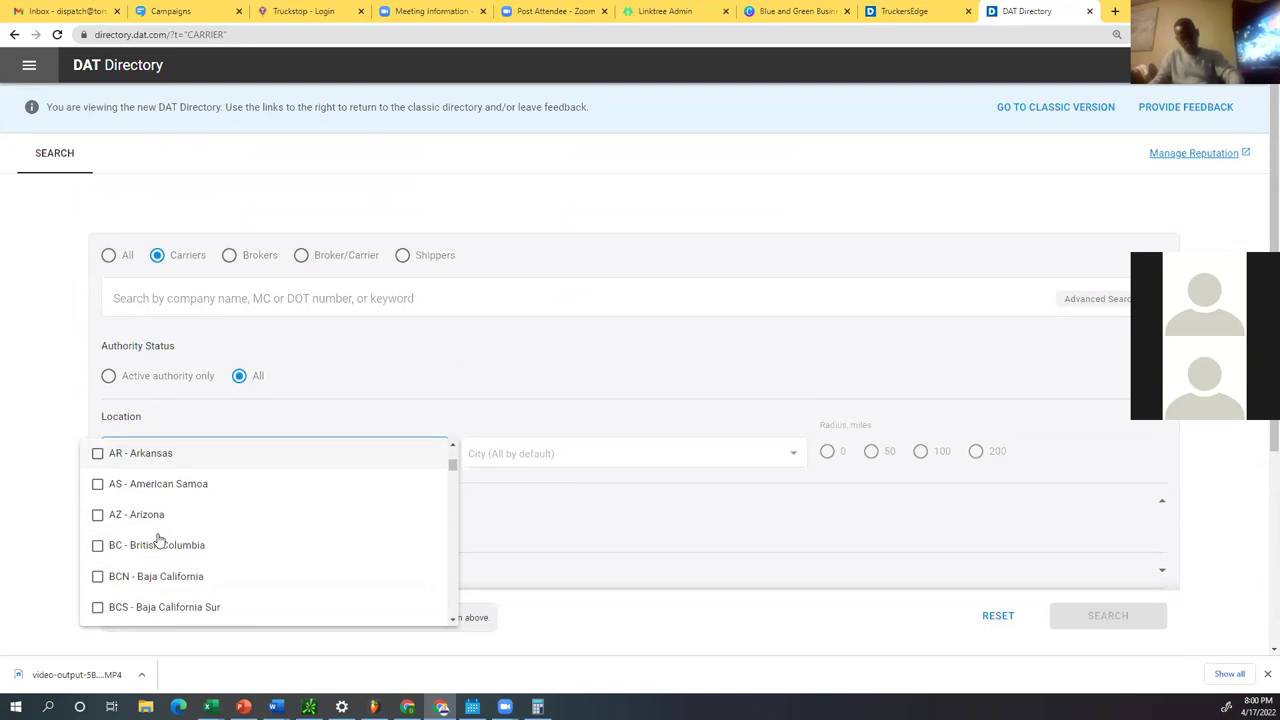
pyautogui.scroll(-10, 150, 555)
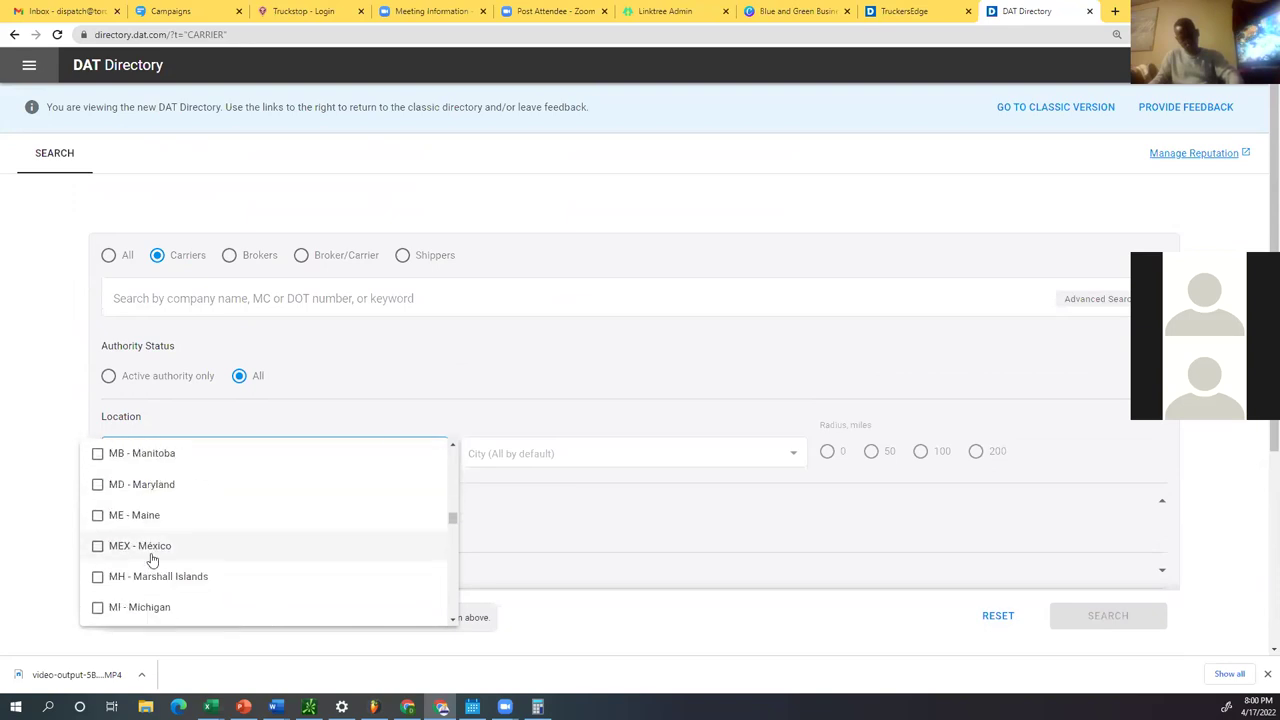
pyautogui.scroll(5, 143, 537)
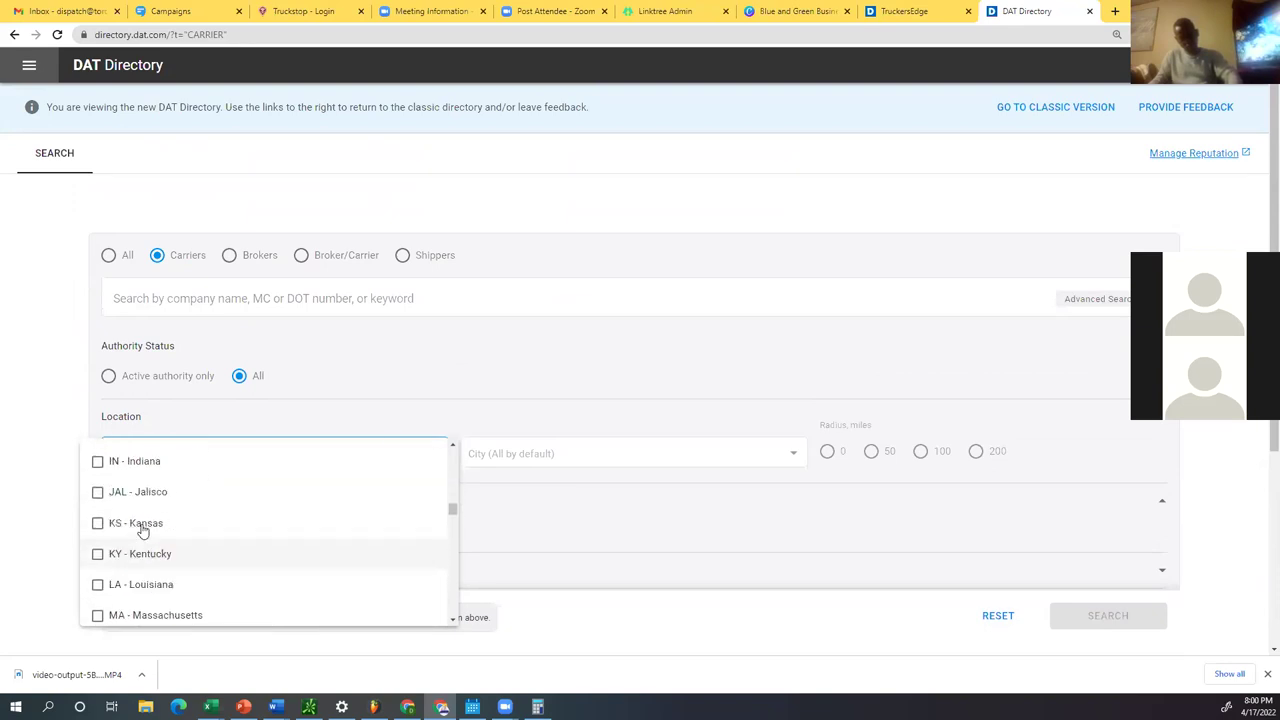
pyautogui.scroll(-2, 128, 532)
pyautogui.scroll(3, 118, 535)
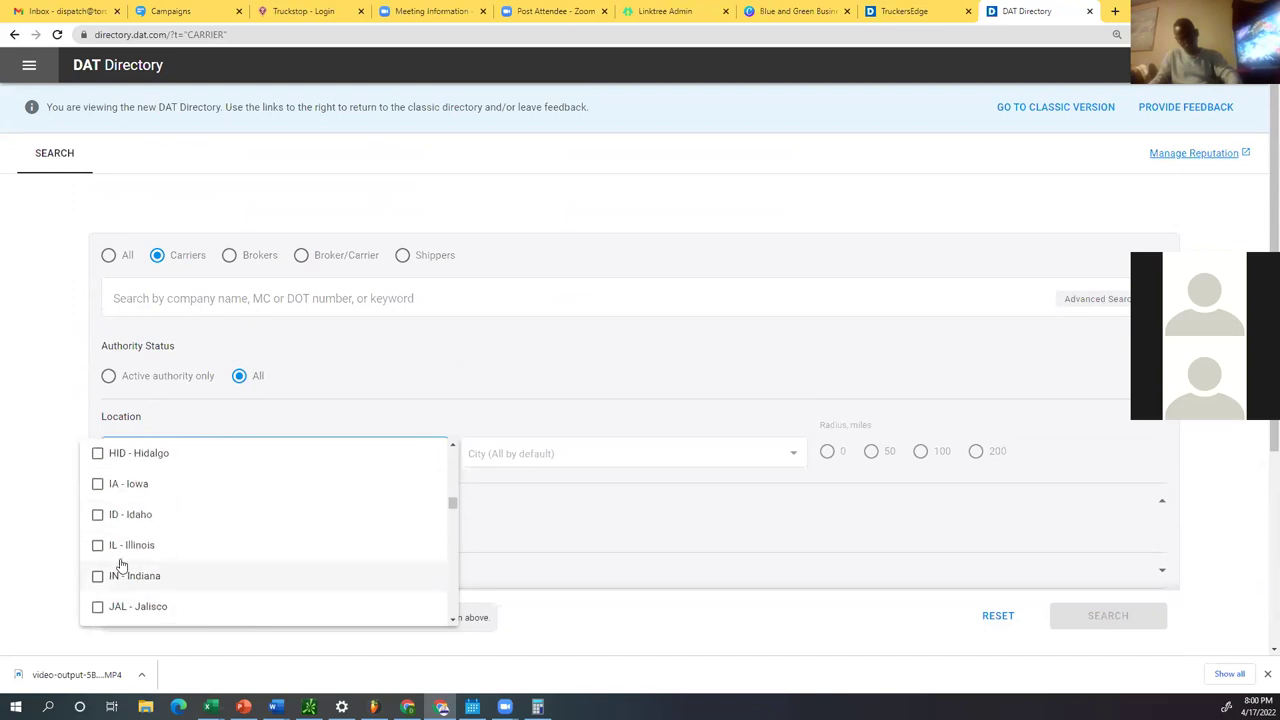
pyautogui.scroll(3, 110, 520)
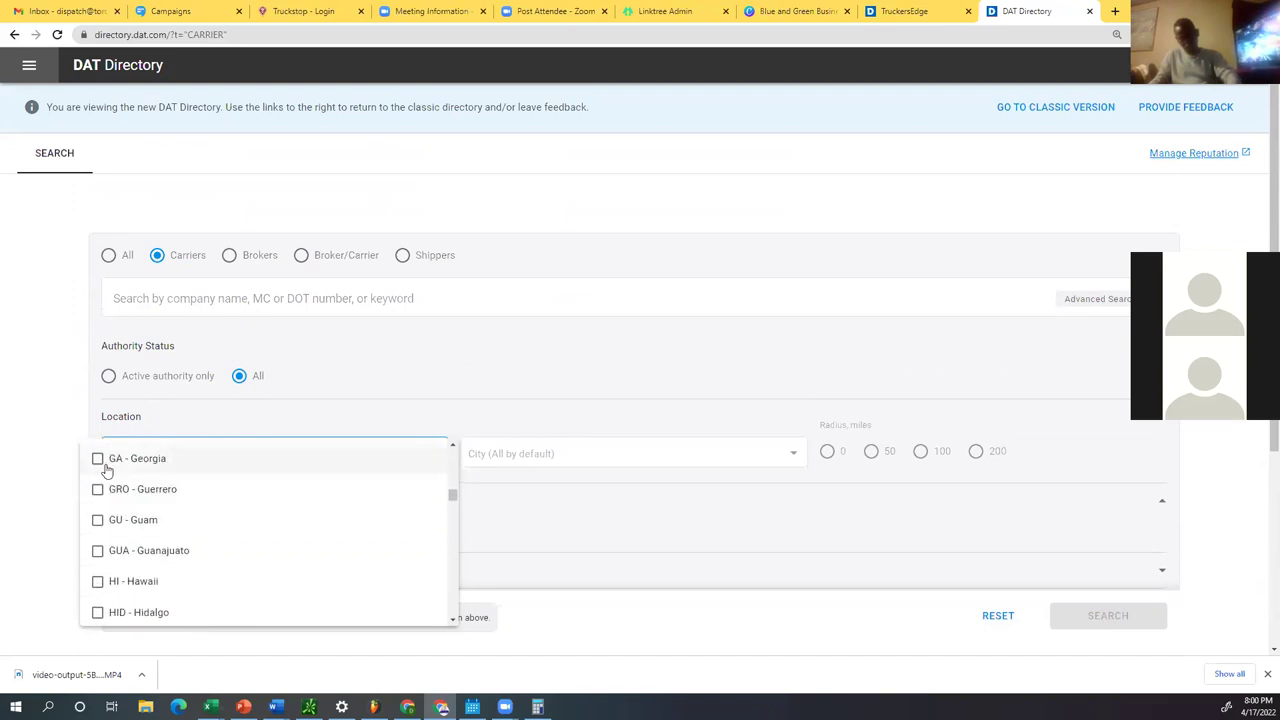
pyautogui.click(101, 467)
# Step: Set the city filter to GA - Atlanta with a 50-mile radius and run the carrier search
pyautogui.click(534, 453)
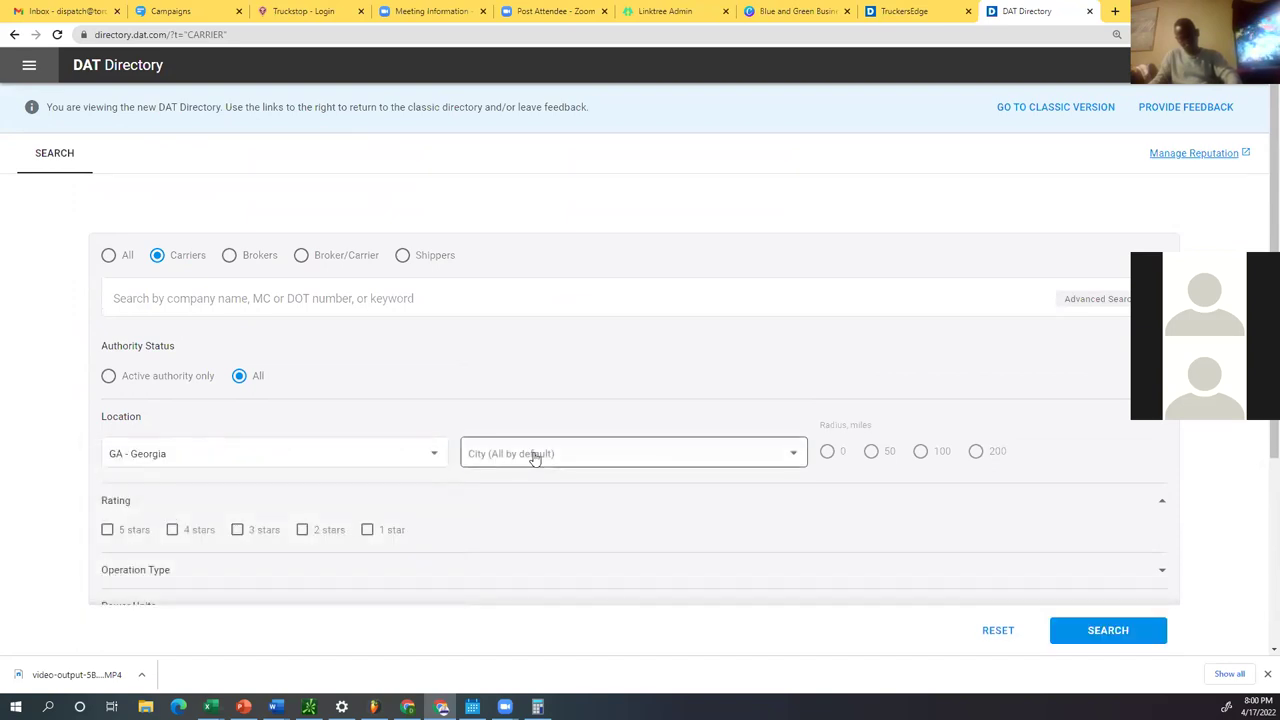
pyautogui.scroll(-3, 468, 551)
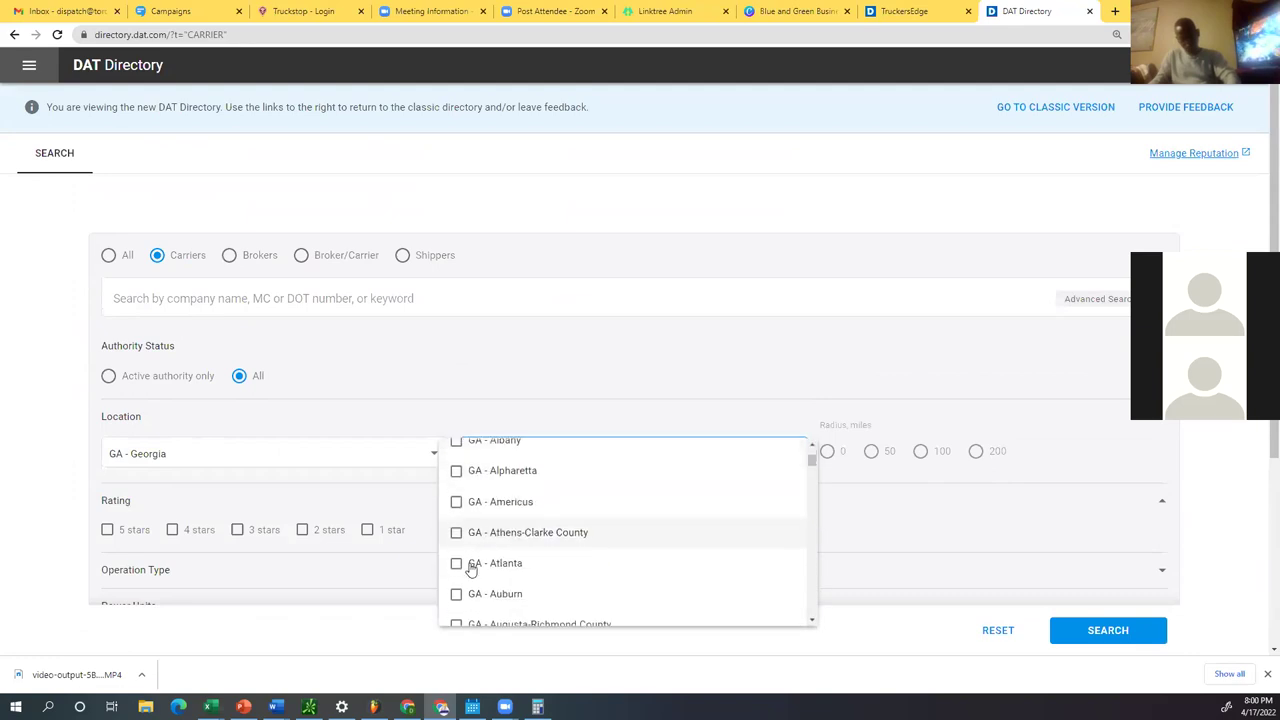
pyautogui.click(456, 540)
pyautogui.click(826, 451)
pyautogui.click(871, 451)
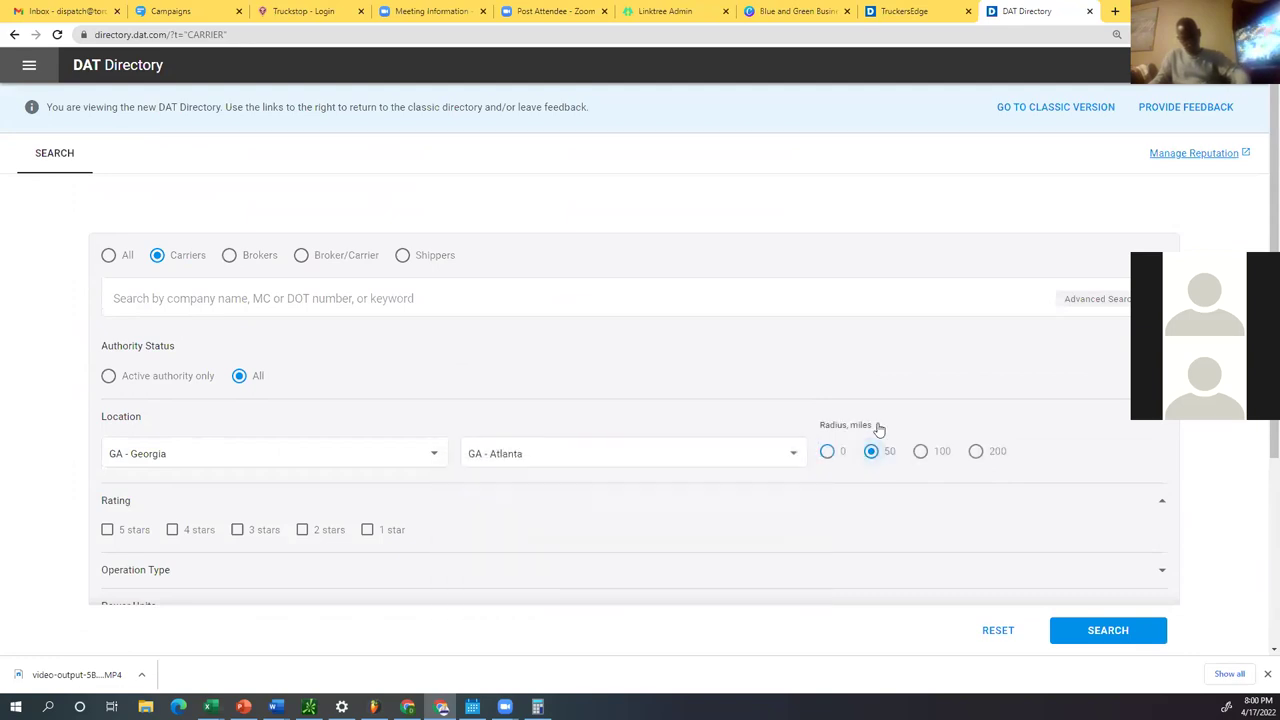
pyautogui.scroll(-3, 680, 566)
pyautogui.click(1108, 617)
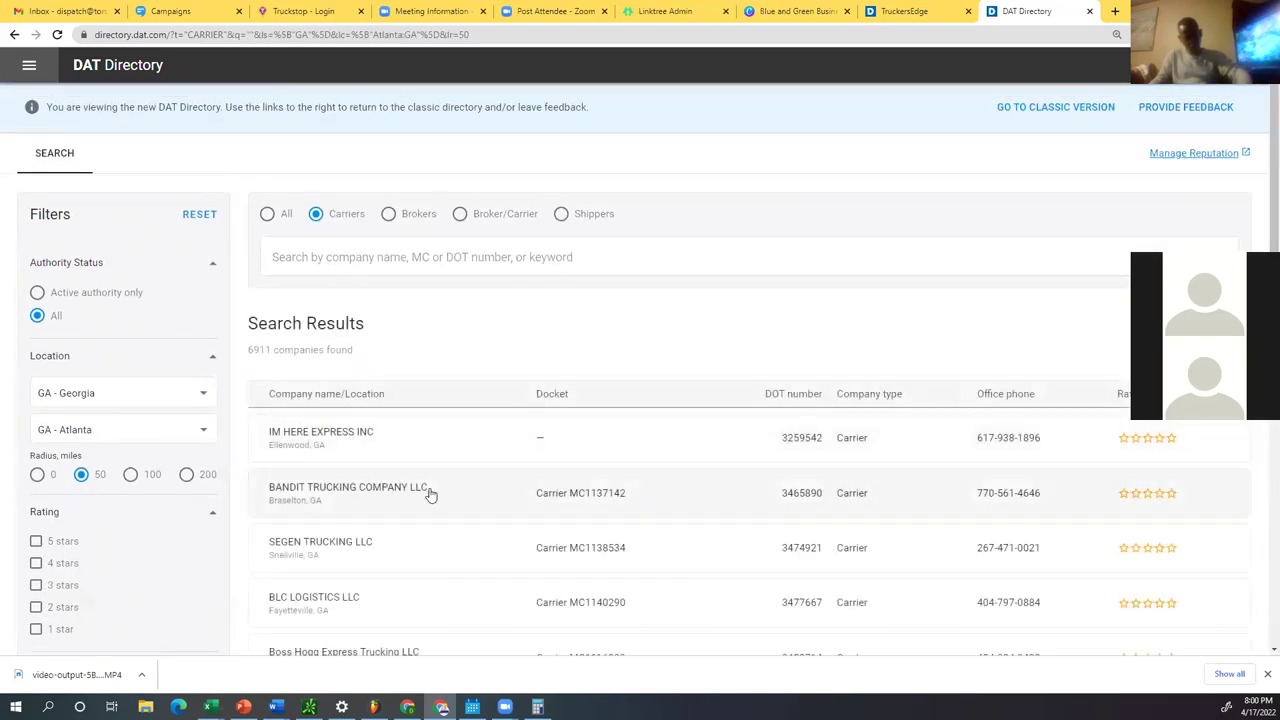
# Step: Expand the IM HERE EXPRESS INC listing in the search results and highlight its office phone number
pyautogui.scroll(-2, 480, 488)
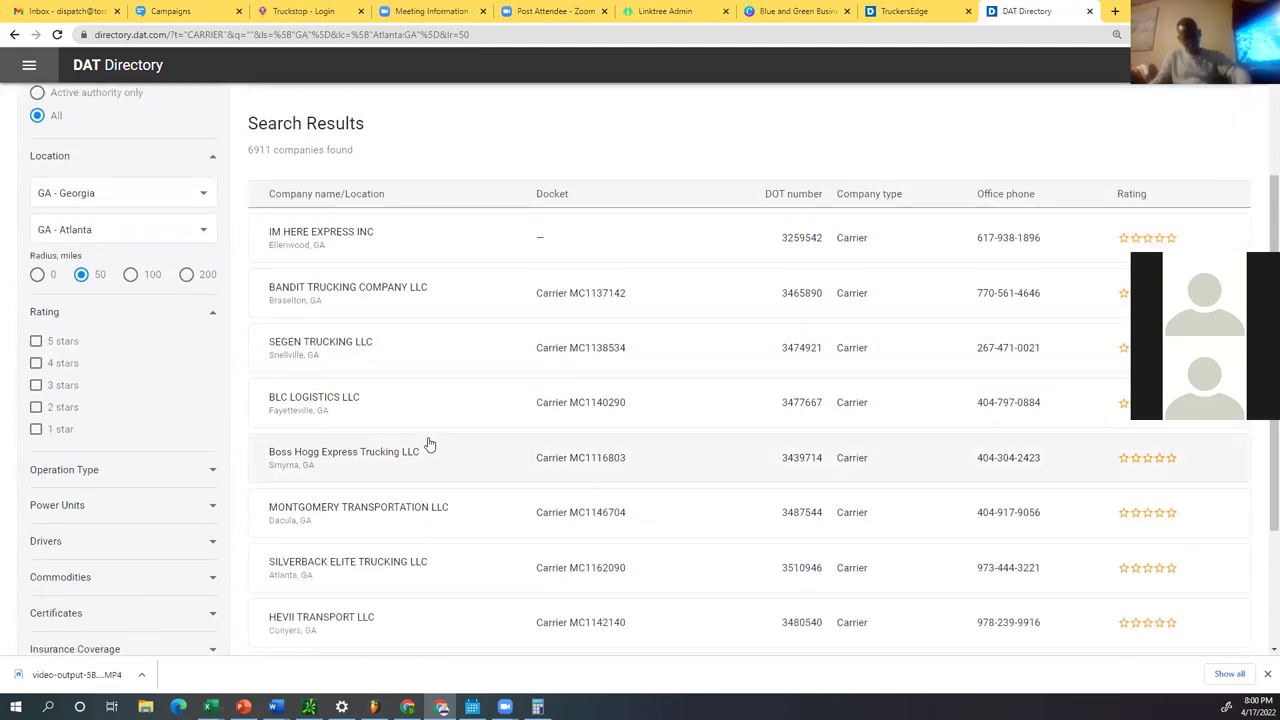
pyautogui.scroll(-1, 838, 311)
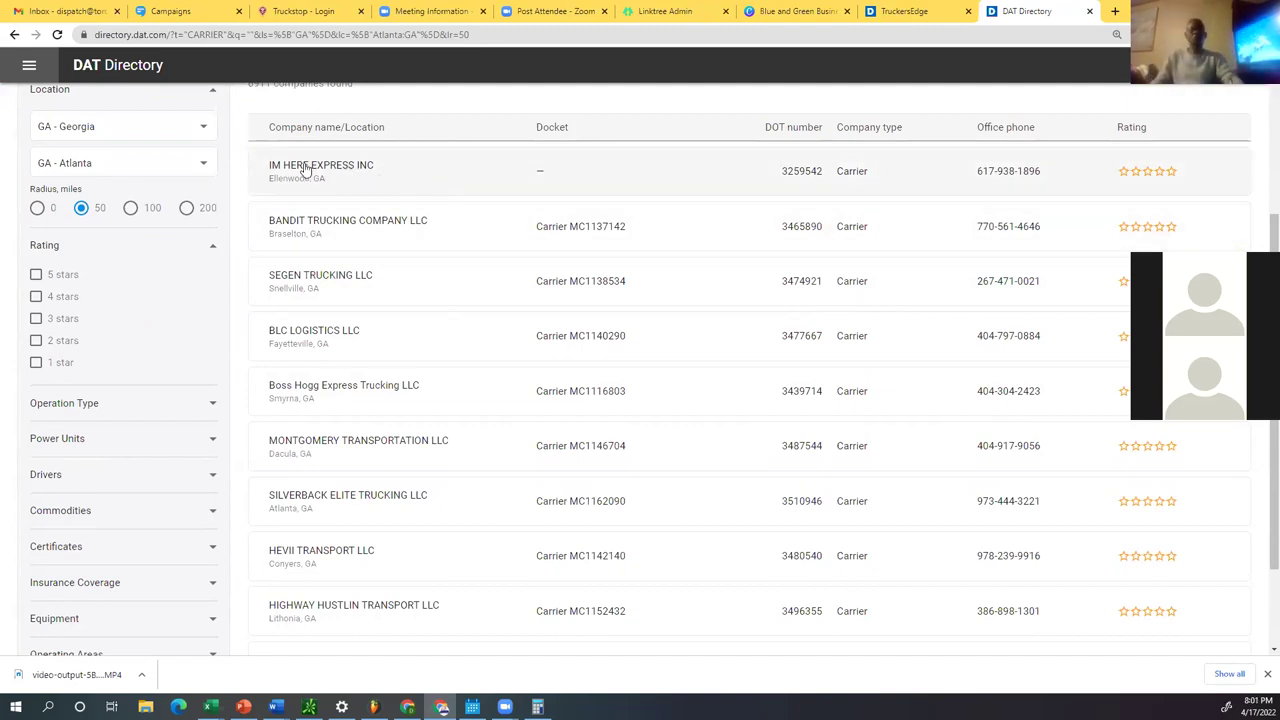
pyautogui.tripleClick(1005, 183)
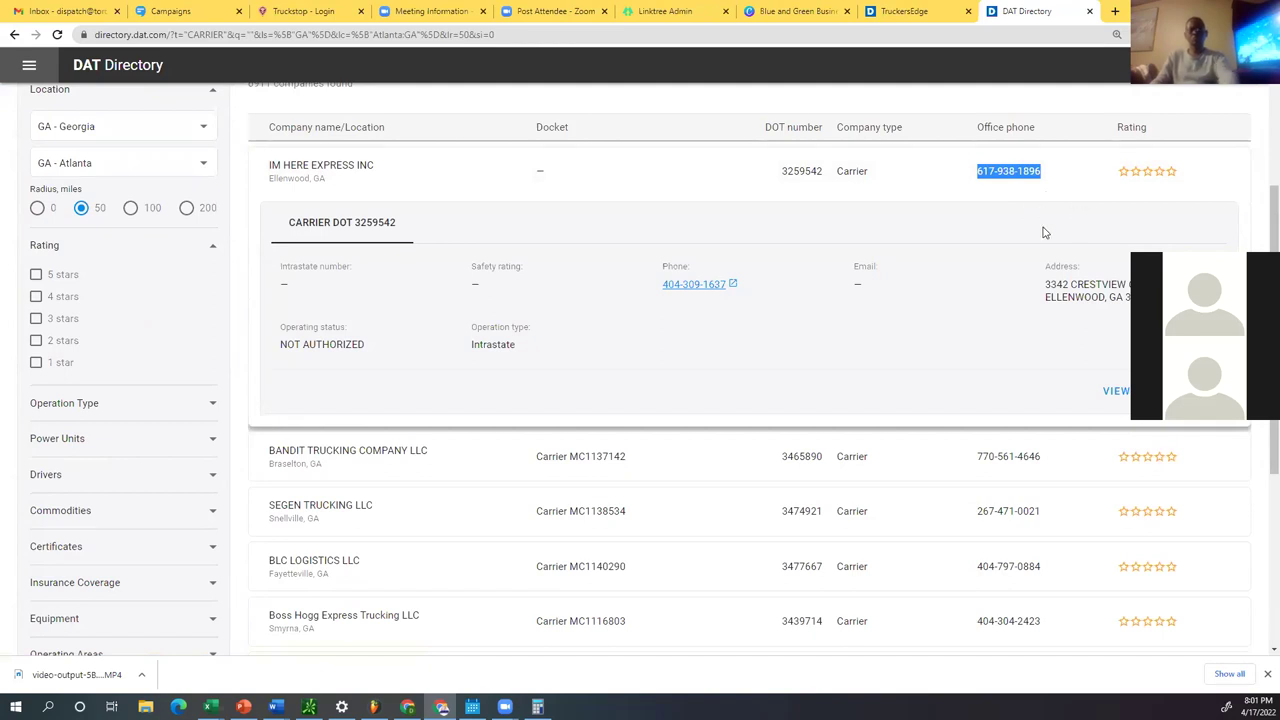
# Step: Switch to SimpleTexting to view the sent Master Class campaign, and return to the DAT Directory results
pyautogui.click(172, 11)
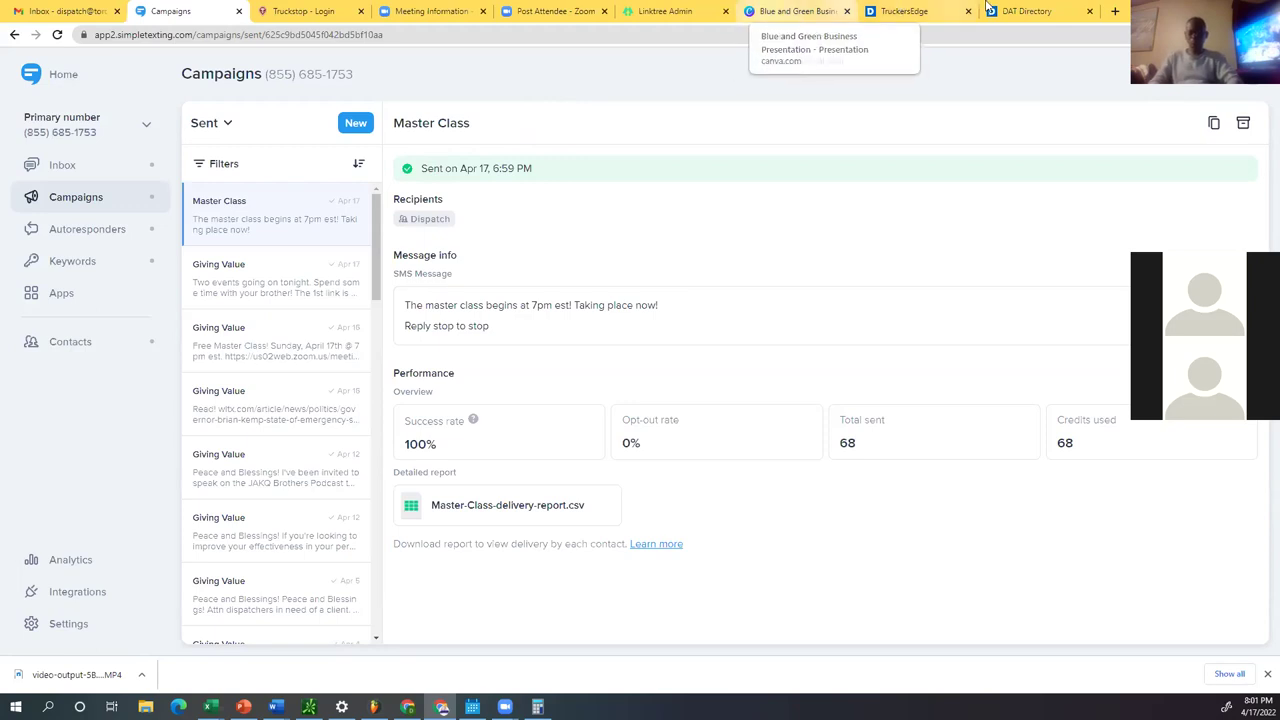
pyautogui.click(1022, 11)
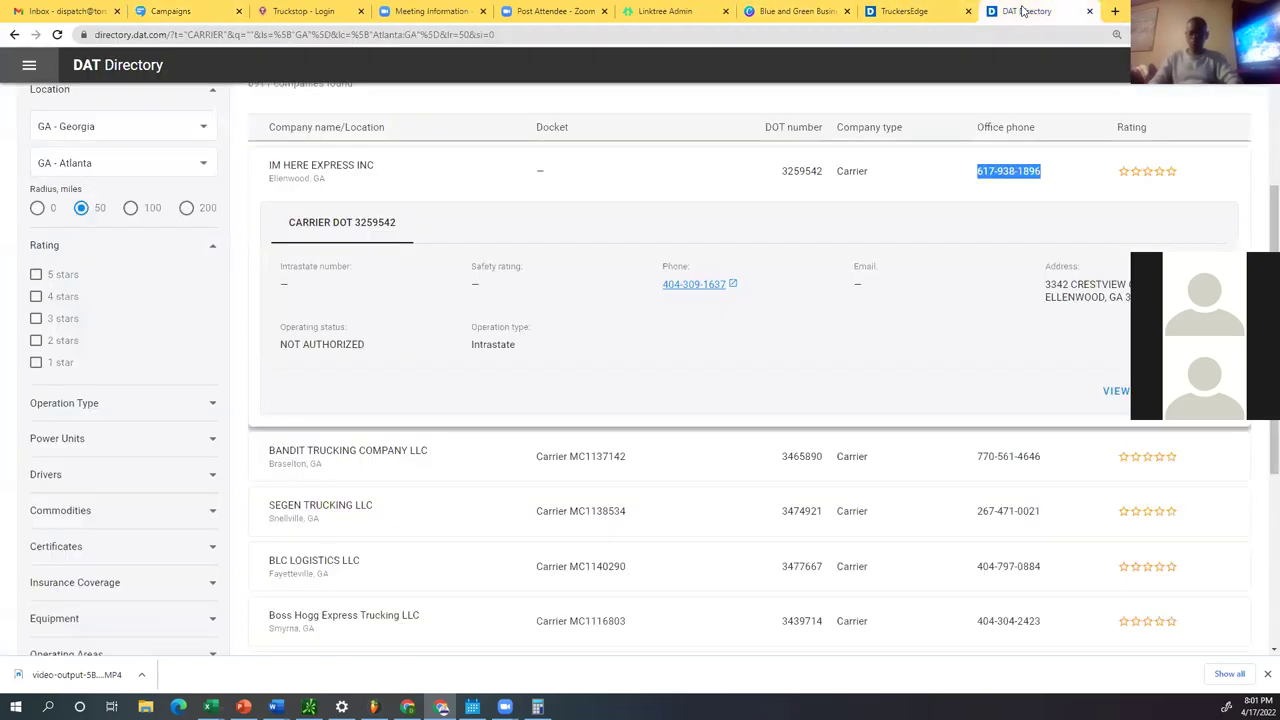